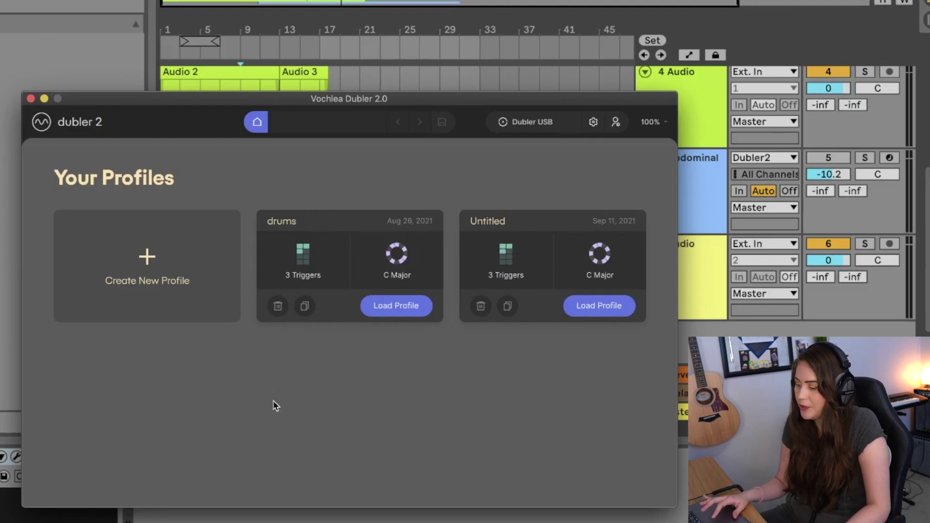
Create a new profile with Bass Drum 1, Acoustic Snare and Closed Hi Hat triggers
click(172, 242)
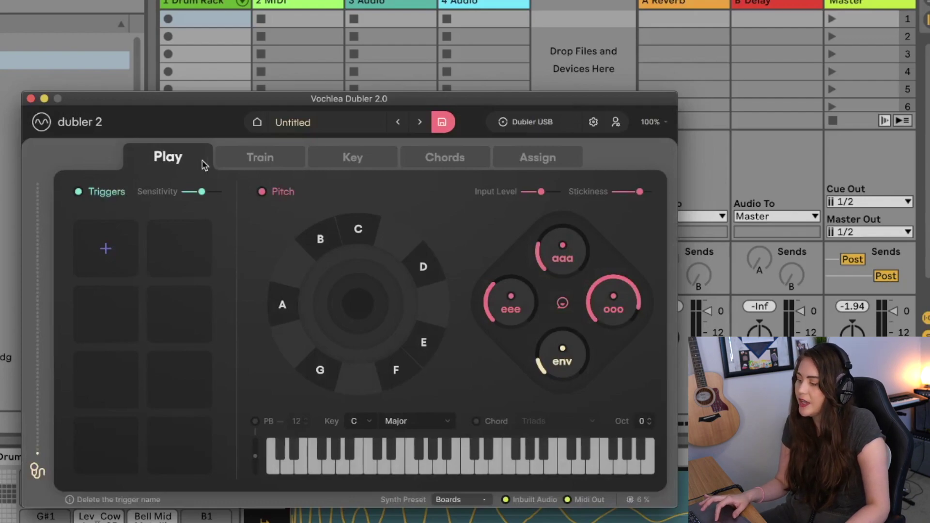
click(96, 248)
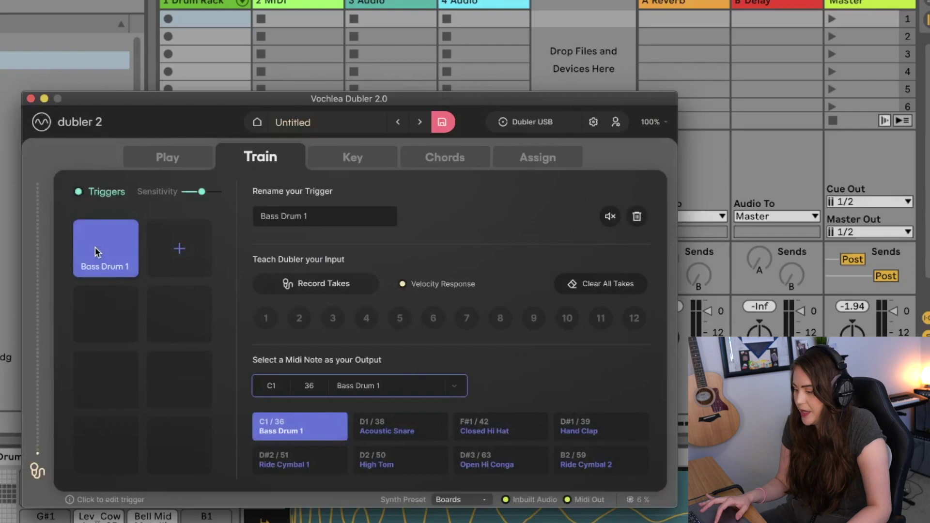
click(174, 253)
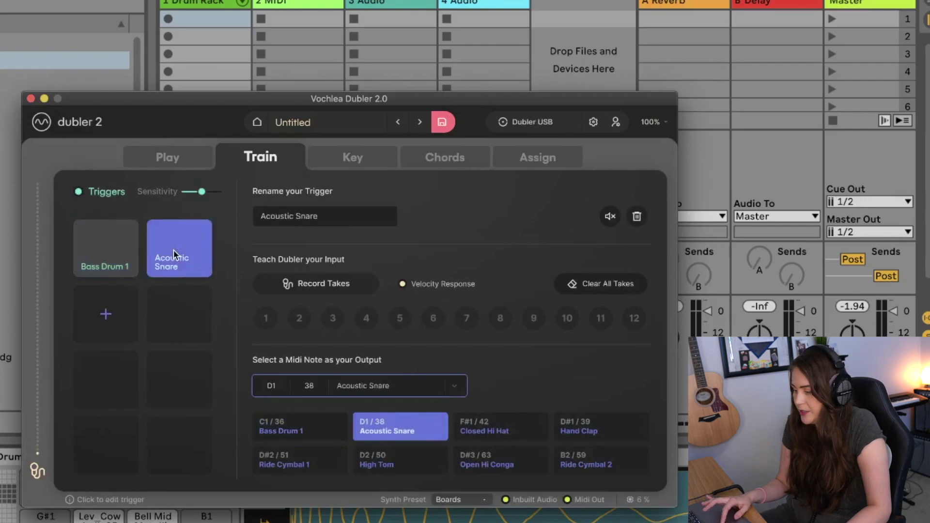
click(112, 314)
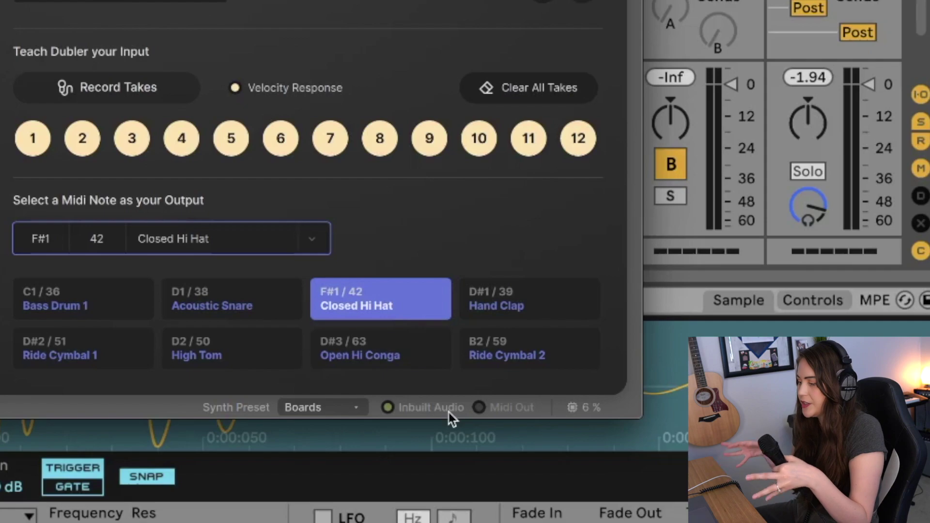
Toggle the Midi Out and Inbuilt Audio switches
click(479, 409)
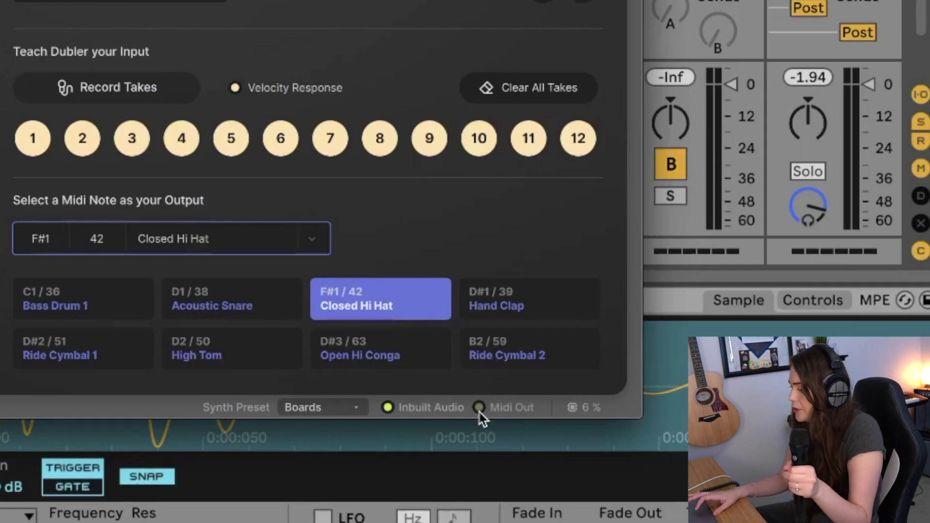
click(385, 408)
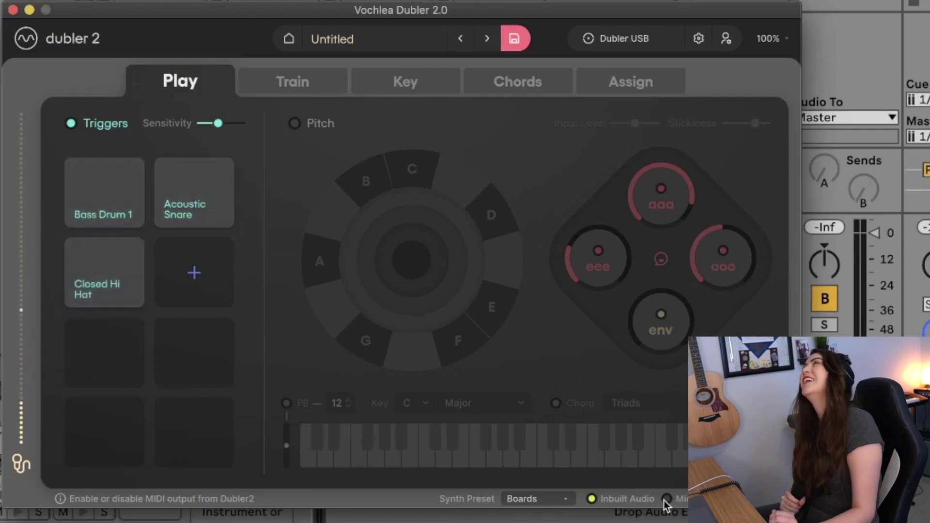
Drag the Triggers Sensitivity slider toward its right end, near maximum
drag(218, 123, 254, 123)
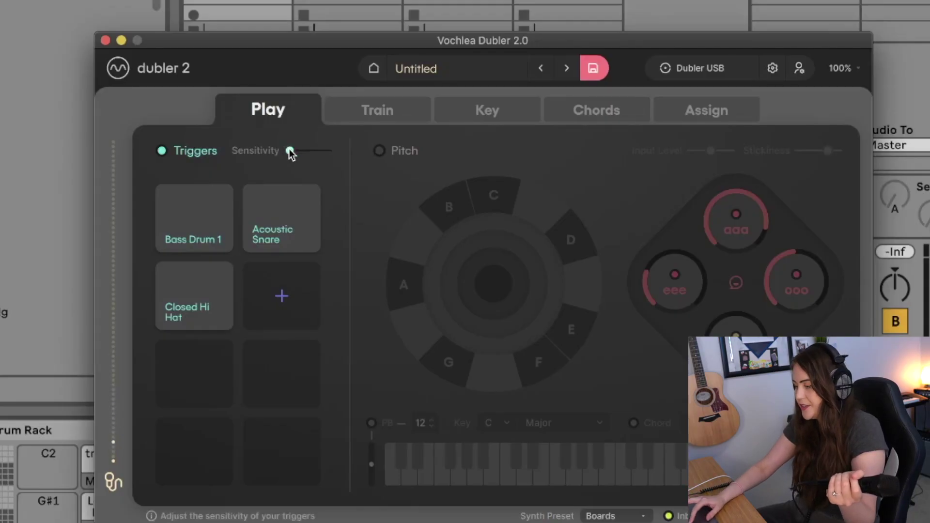
drag(289, 150, 314, 151)
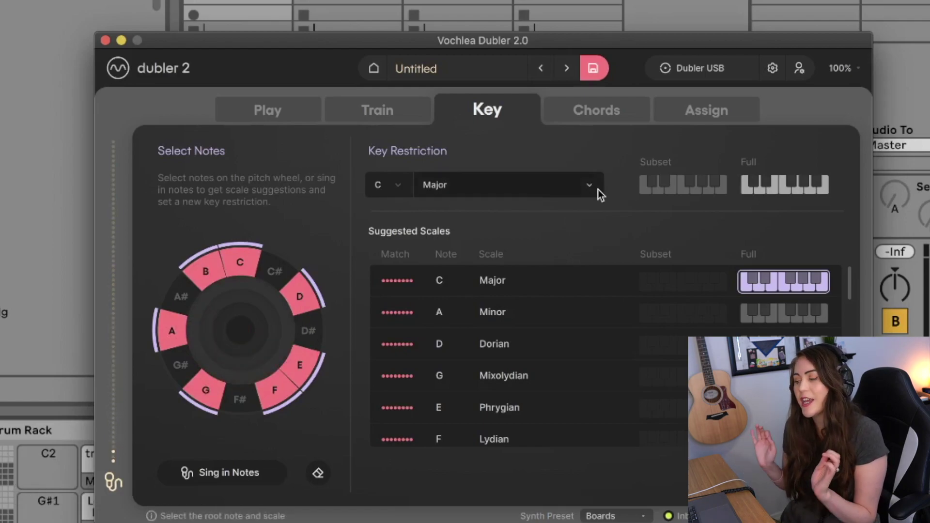
Review the C Major key restriction and suggested scales, then go to the Chords page
scroll(522, 361, down, 10)
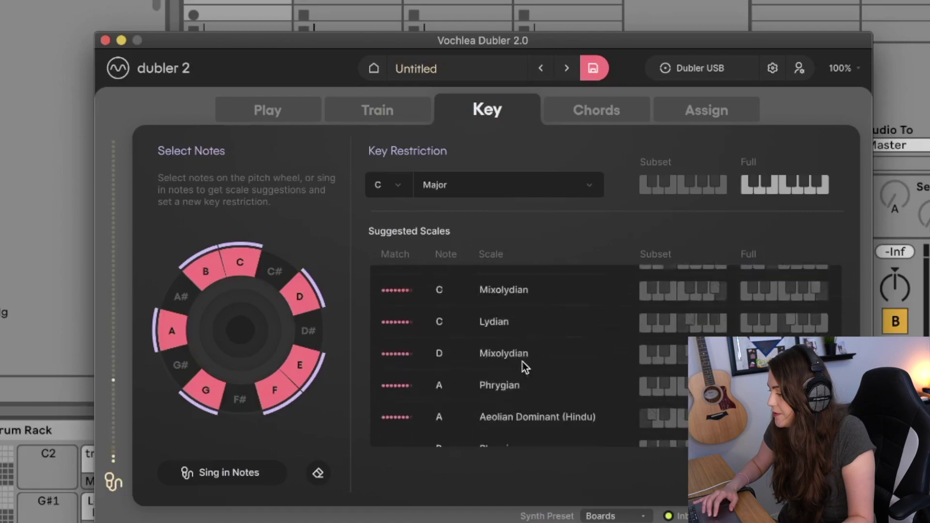
scroll(522, 362, up, 10)
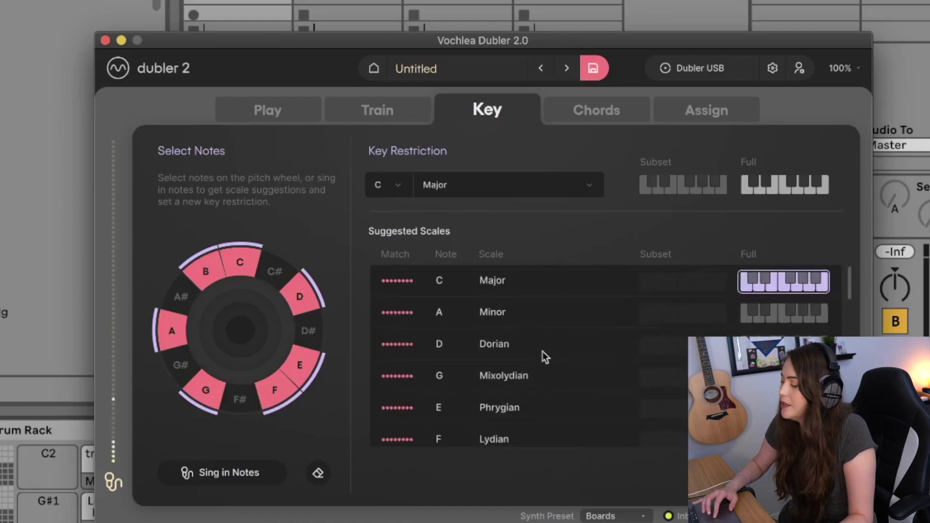
click(595, 115)
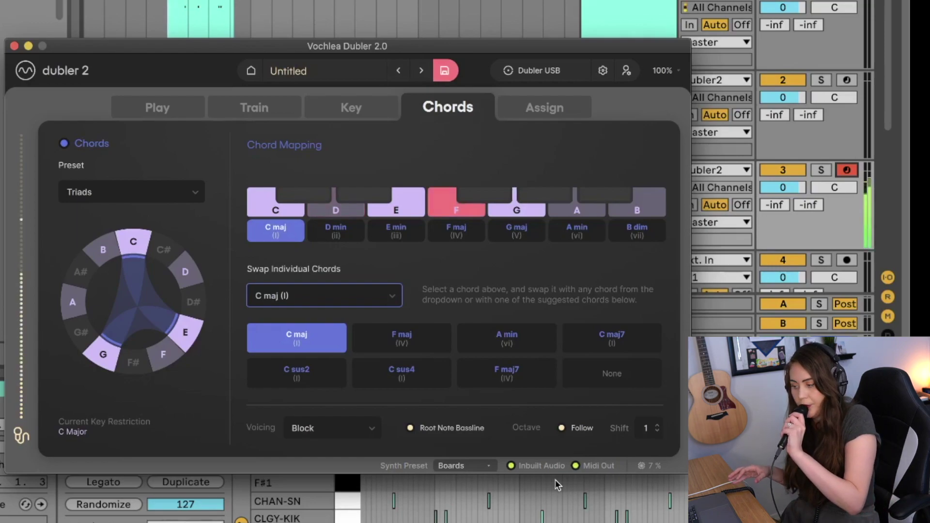
Turn off Dubler's inbuilt audio and move the Dubler window aside to reveal Ableton
click(524, 466)
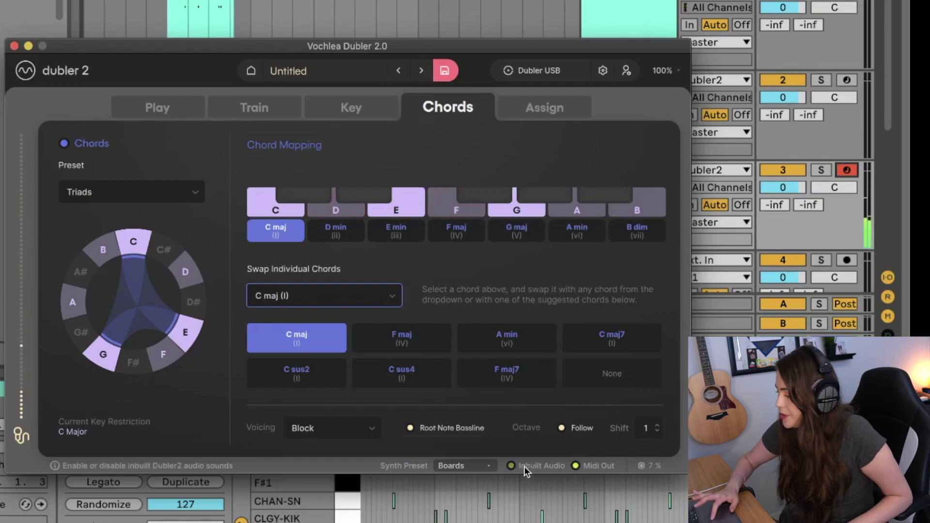
click(512, 466)
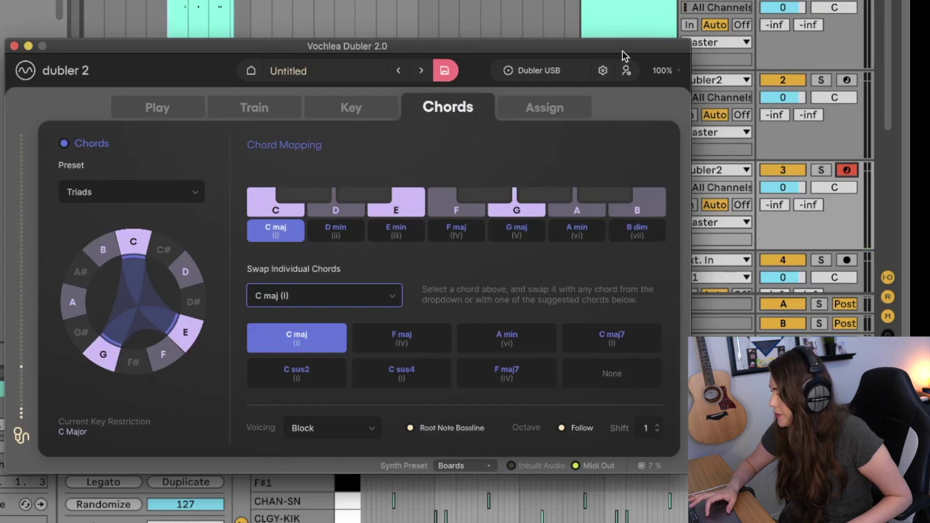
drag(623, 51, 464, 8)
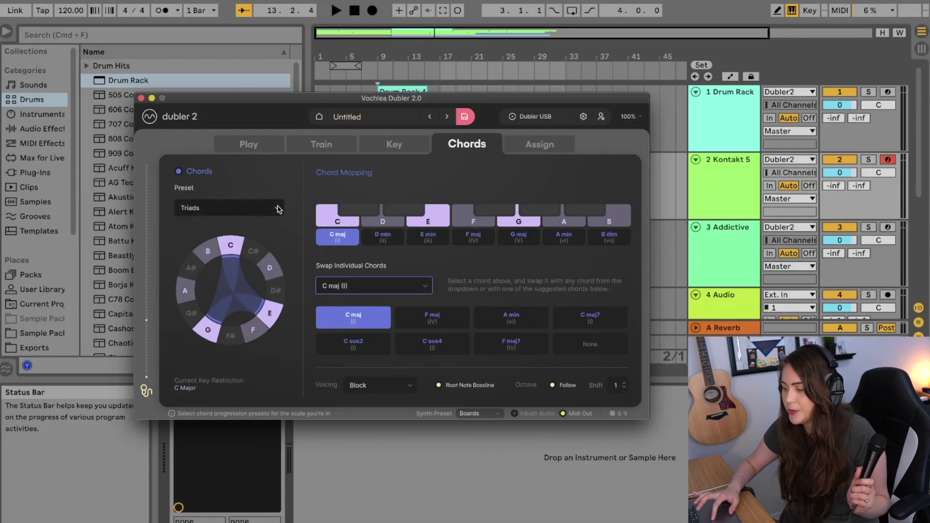
Try the Pop Simple chord preset, then switch to Pop Advanced
click(278, 209)
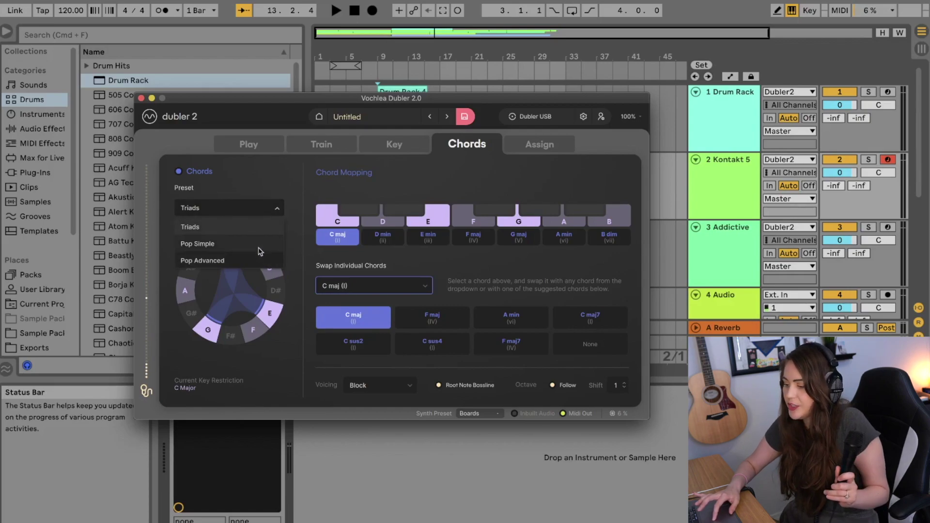
click(259, 245)
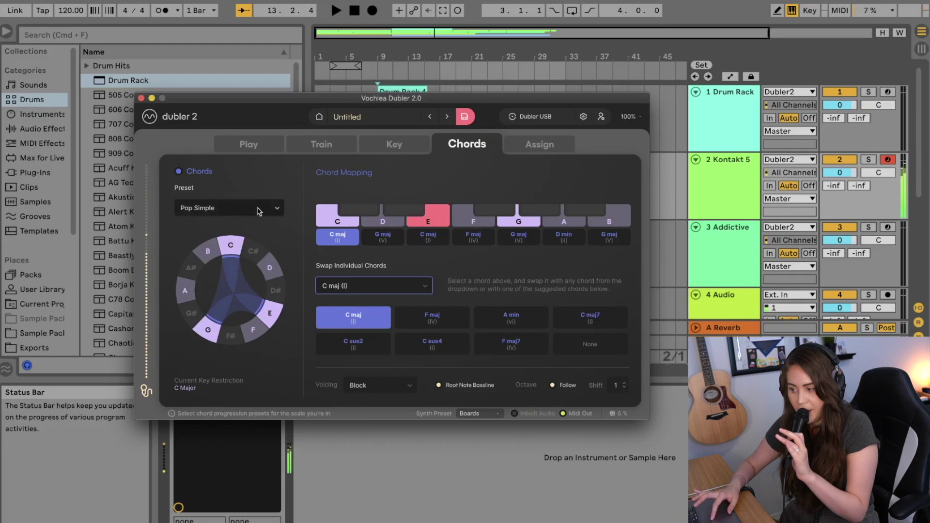
click(258, 209)
click(248, 262)
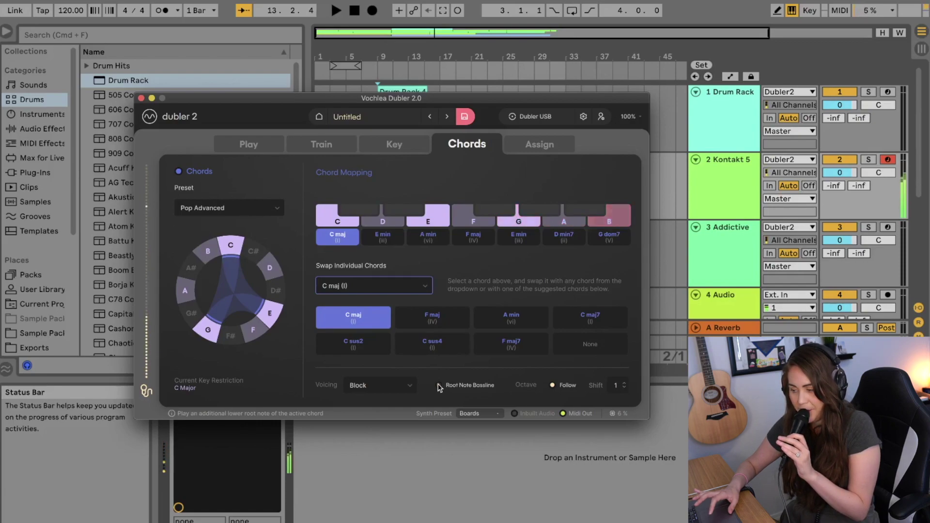
Set the chord voicing to Spread and lower the octave shift to 0
click(410, 387)
click(361, 366)
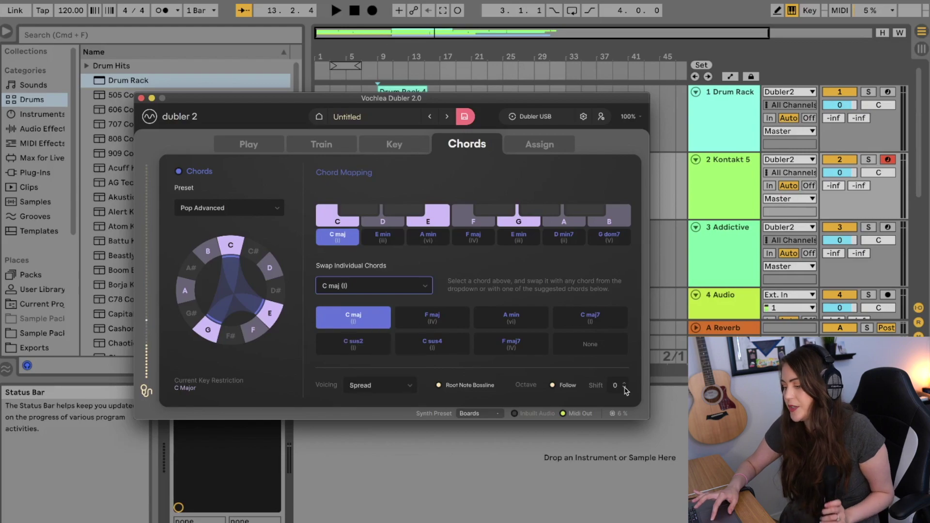
click(624, 388)
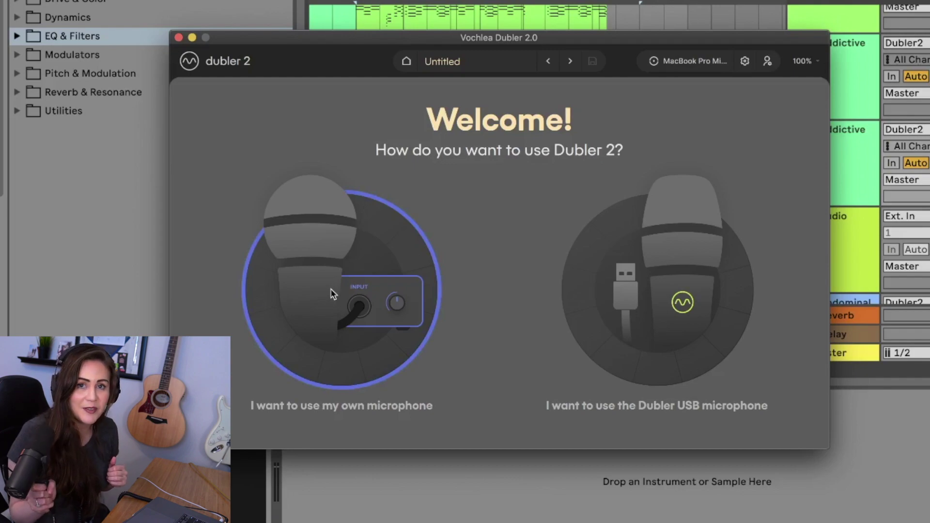
Choose your own microphone and run the calibration through to Finish
click(332, 293)
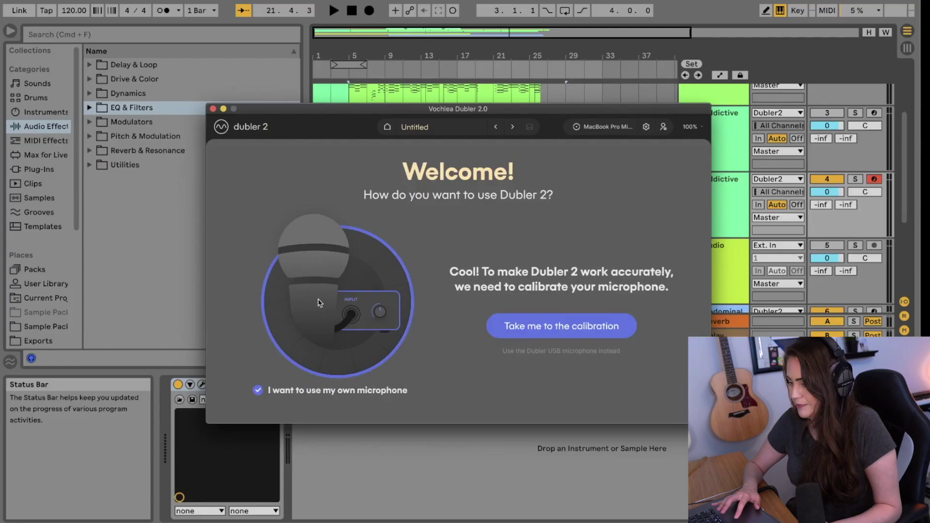
click(554, 325)
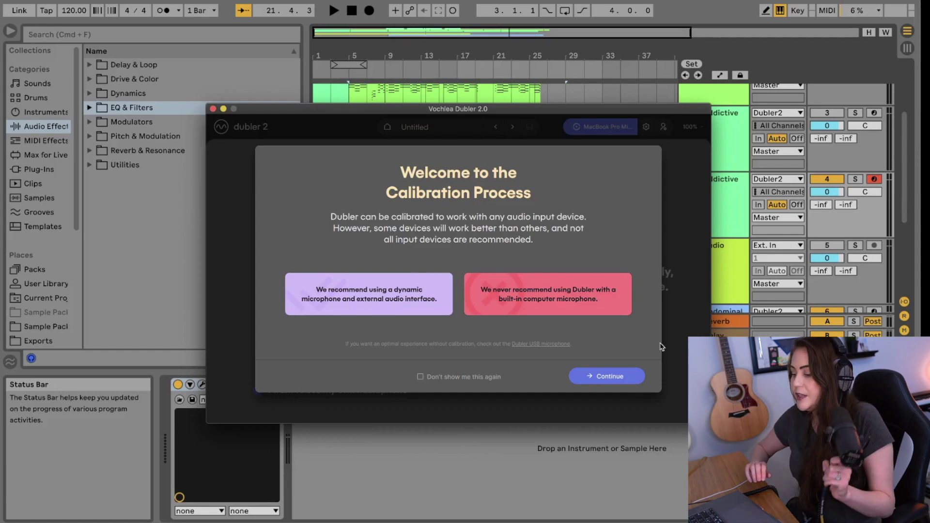
click(603, 376)
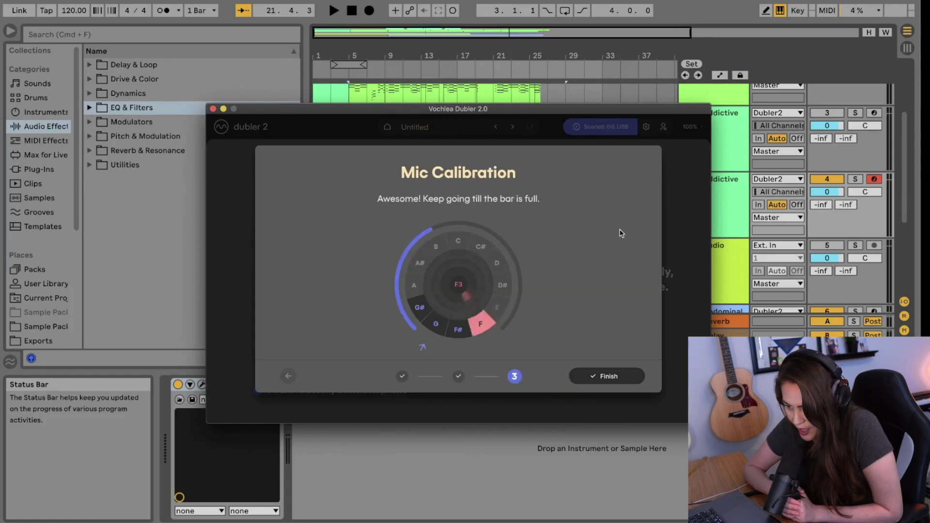
click(599, 378)
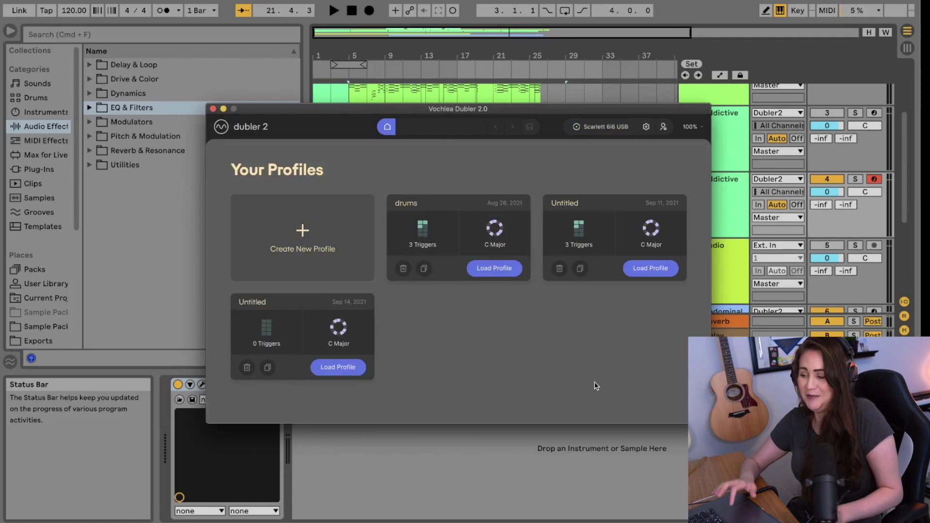
Create a new blank profile, then stop the recording and disarm the Drum Rack track
click(299, 235)
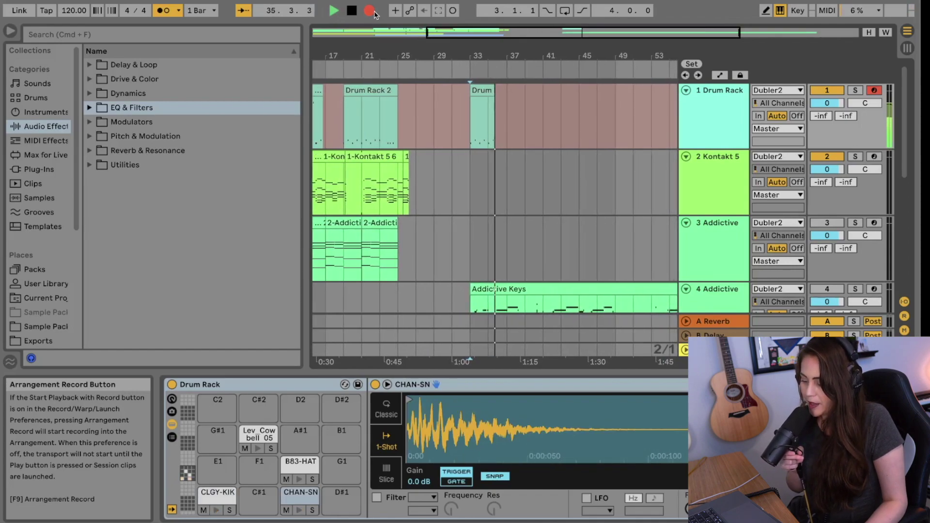
key(space)
click(874, 90)
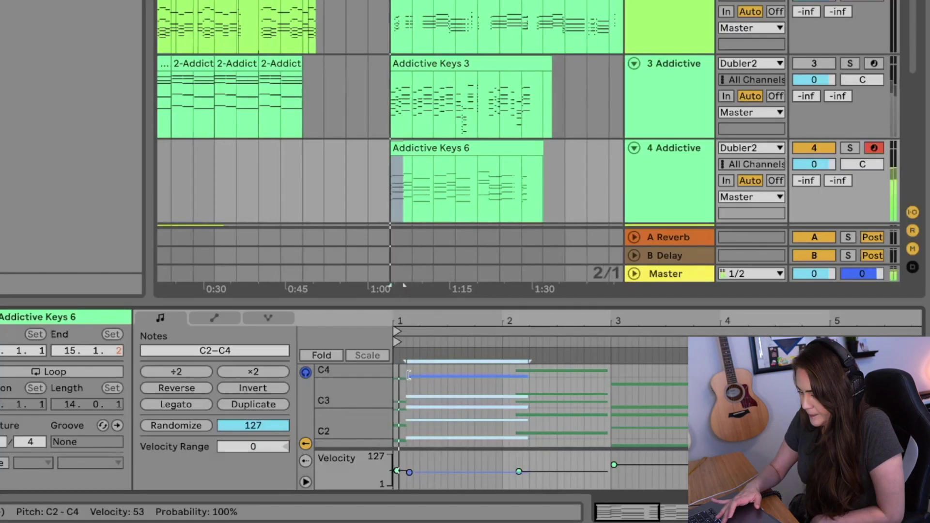
Drag the chord note edges so bar-2 chords start earlier and bar-1 chords end sooner
click(543, 456)
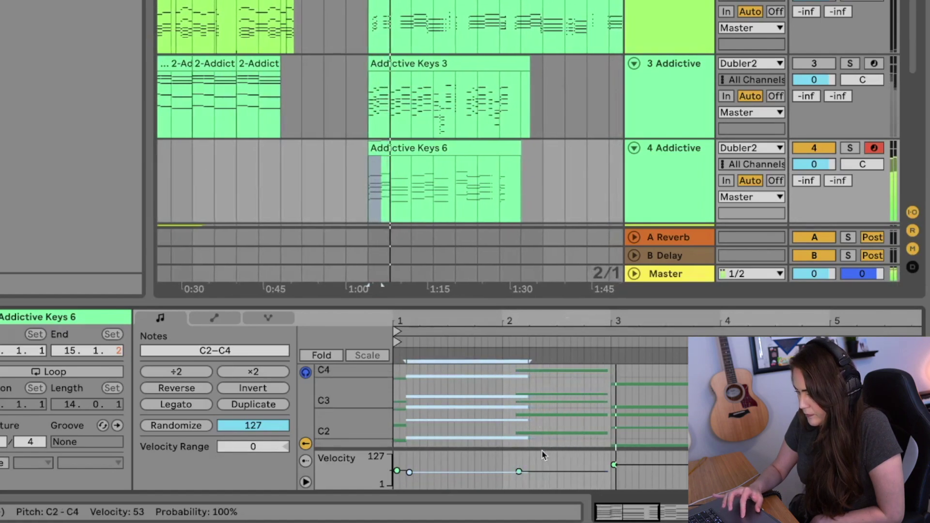
drag(543, 453, 482, 438)
drag(528, 377, 503, 377)
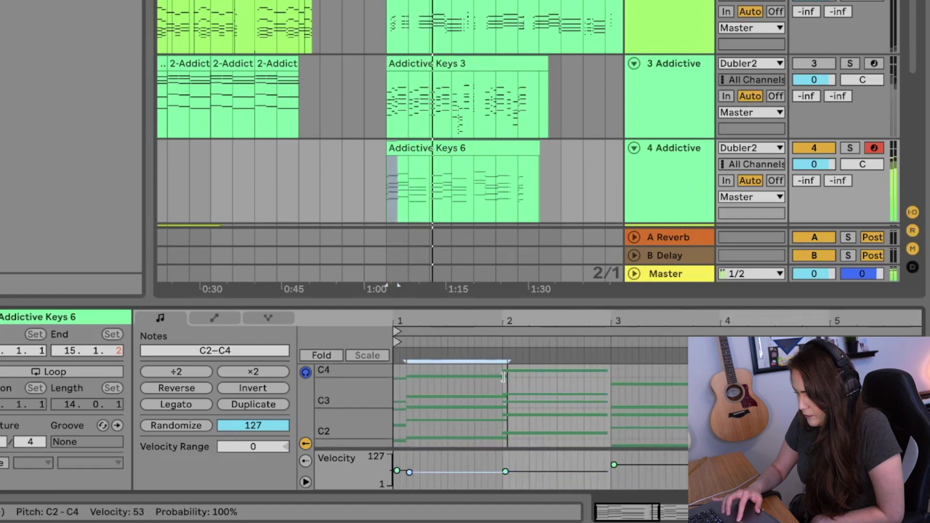
Select and delete the short stray notes at the clip start
drag(399, 373, 399, 425)
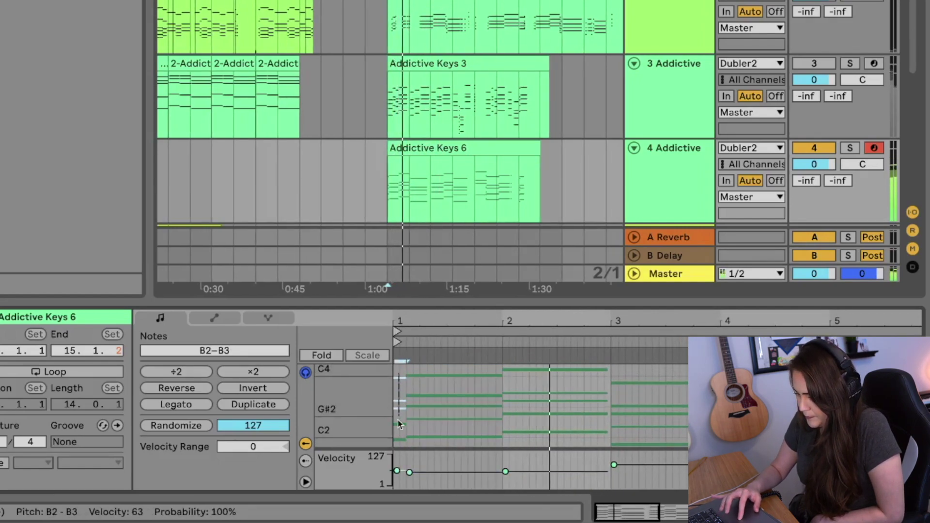
key(Delete)
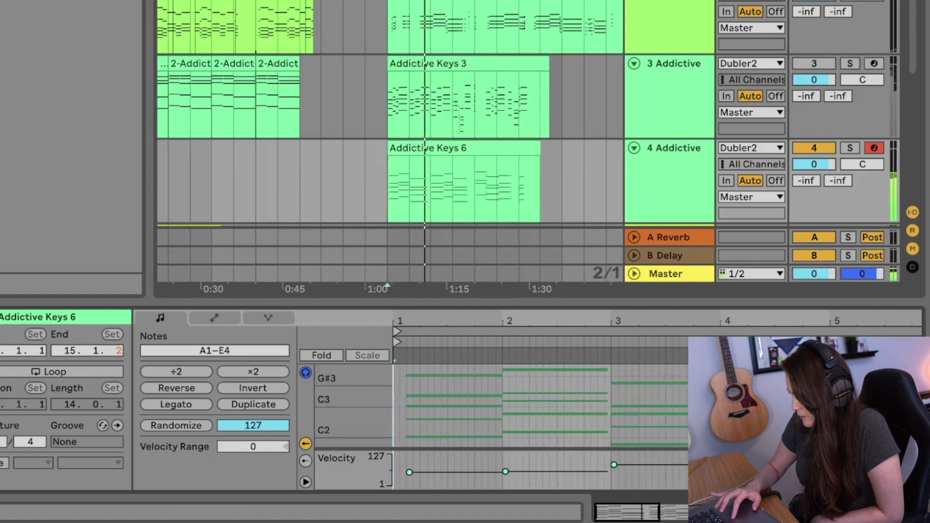
key(ctrl+z)
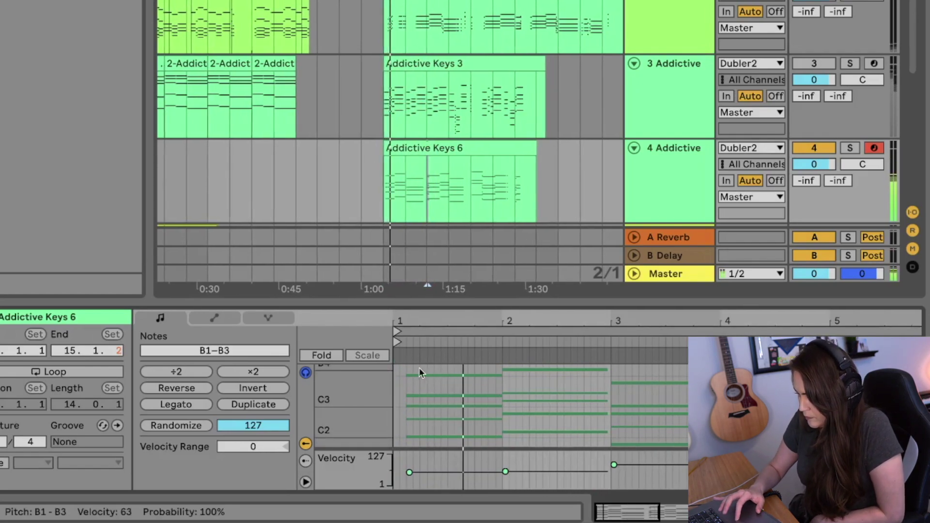
key(ctrl+z)
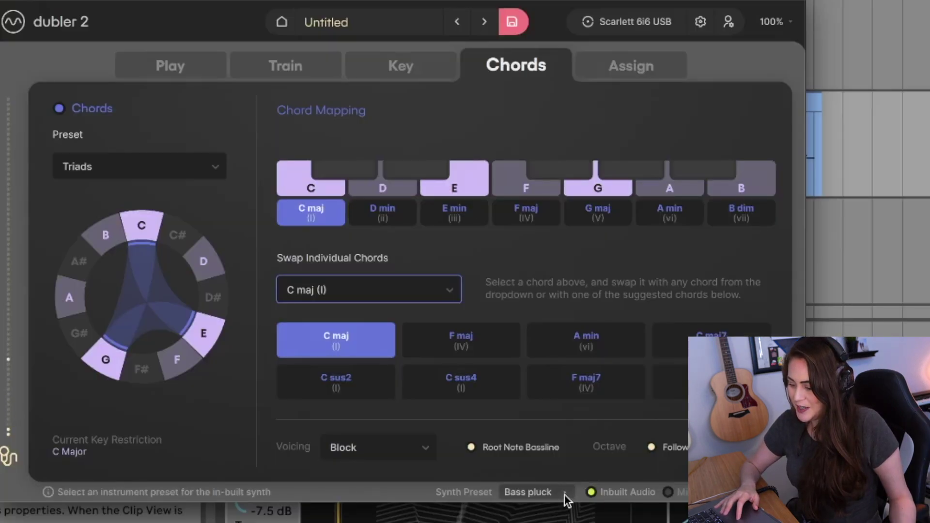
Open the Synth Preset dropdown to pick Bass pluck
click(565, 494)
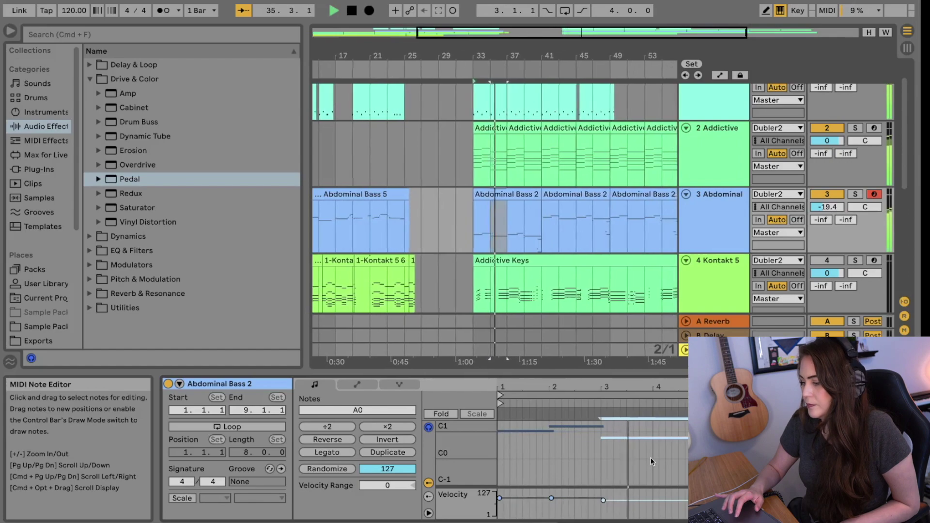
Select track 3 Abdominal to show its device chain: synth at -18 dB, 24.7 ms glide, Auto Filter
click(717, 228)
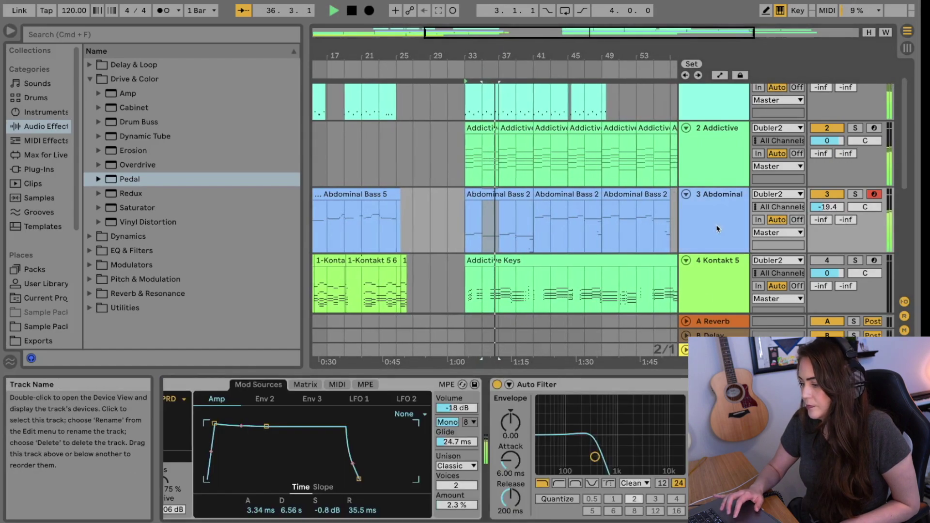